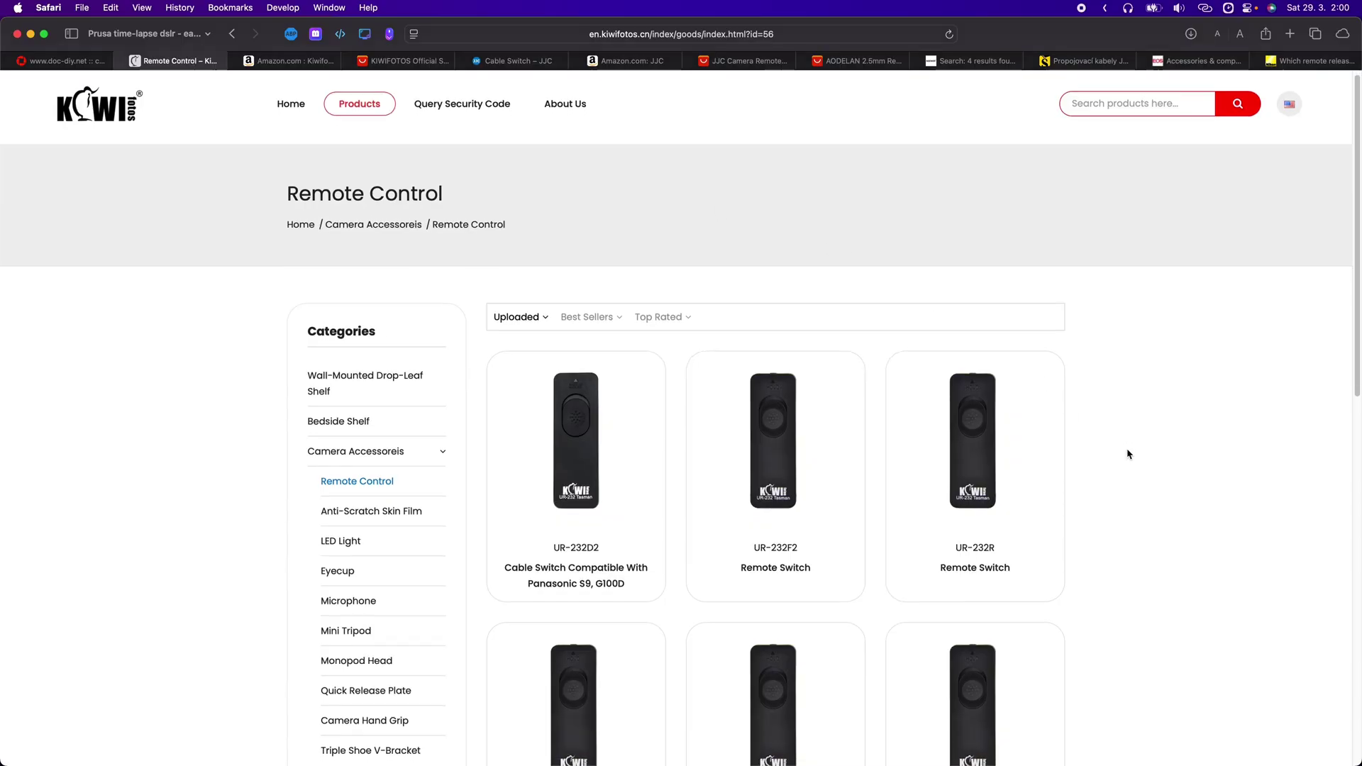
# Read the camera compatibility list on the Kiwifotos UR-232M page
pyautogui.scroll(-5, 1128, 454)
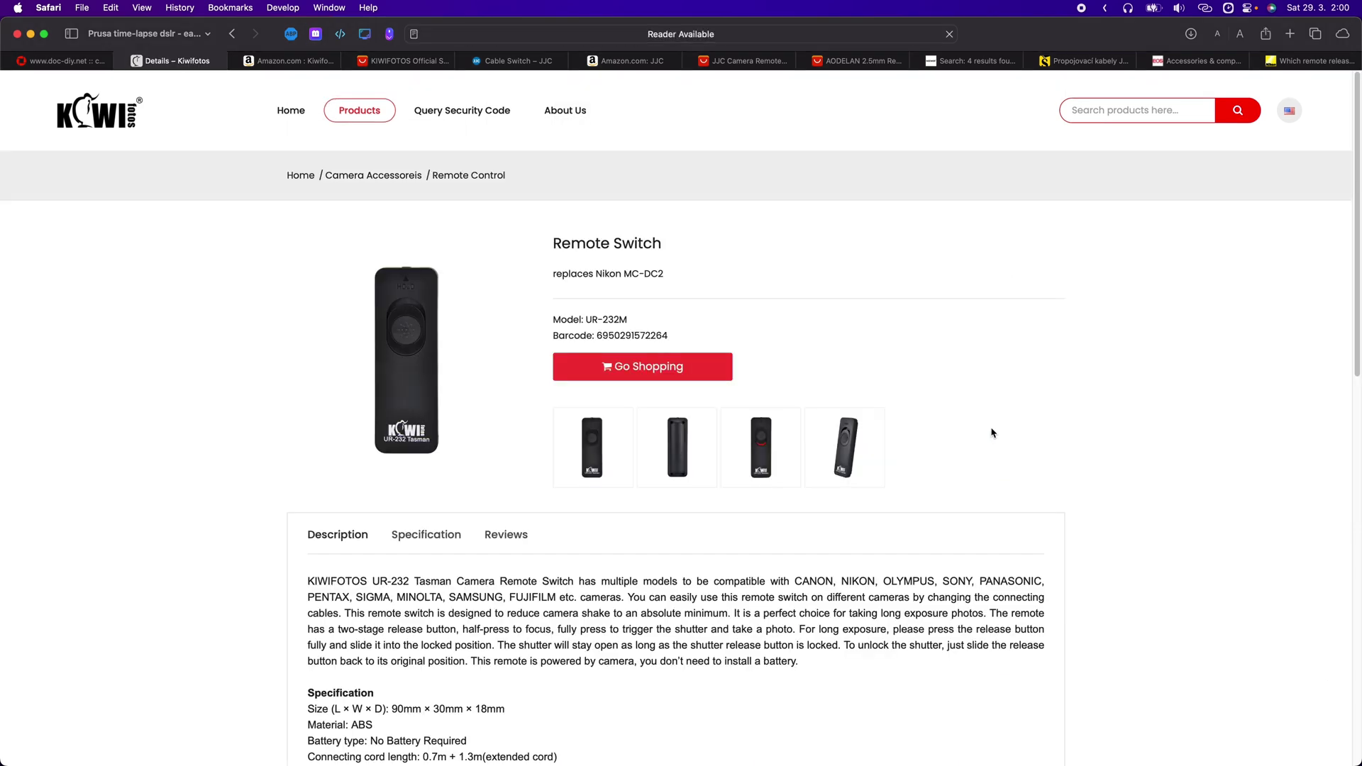
pyautogui.scroll(-7, 991, 432)
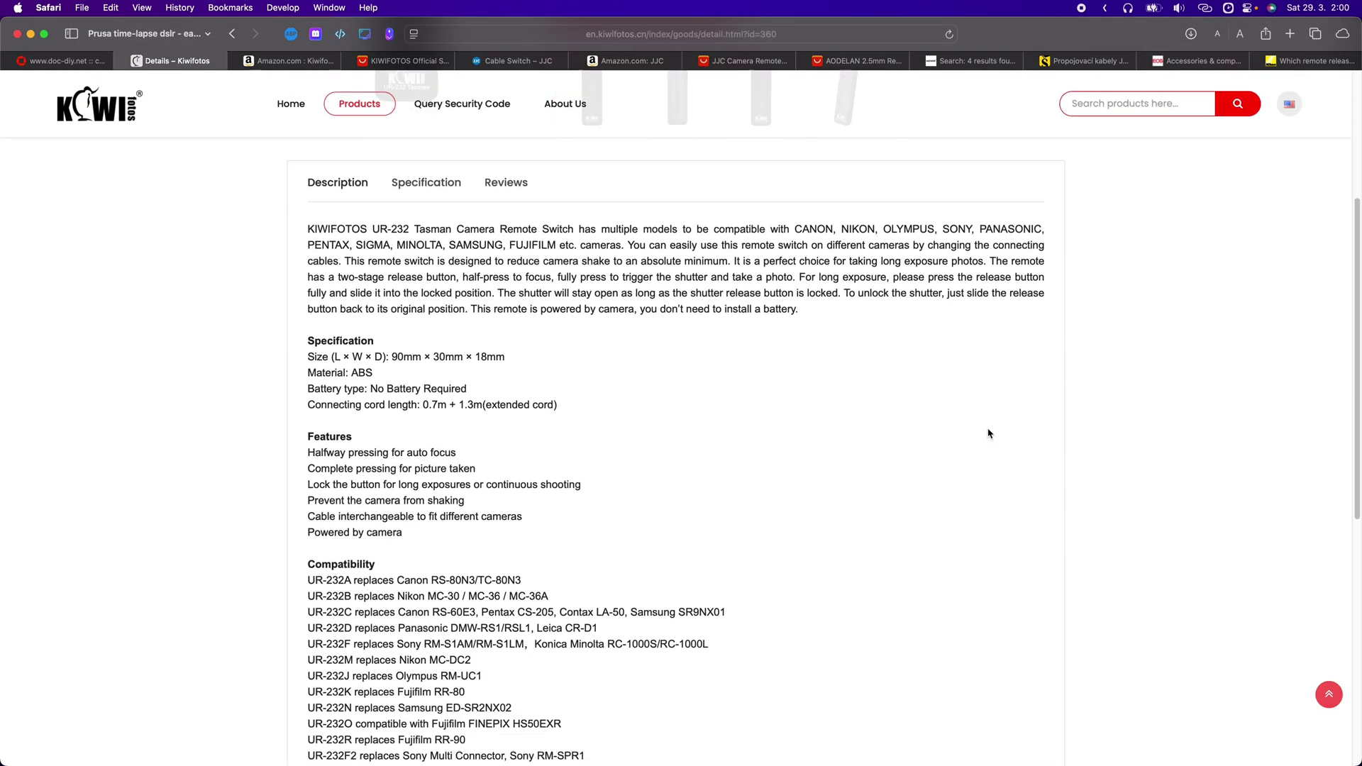
pyautogui.scroll(-1, 987, 433)
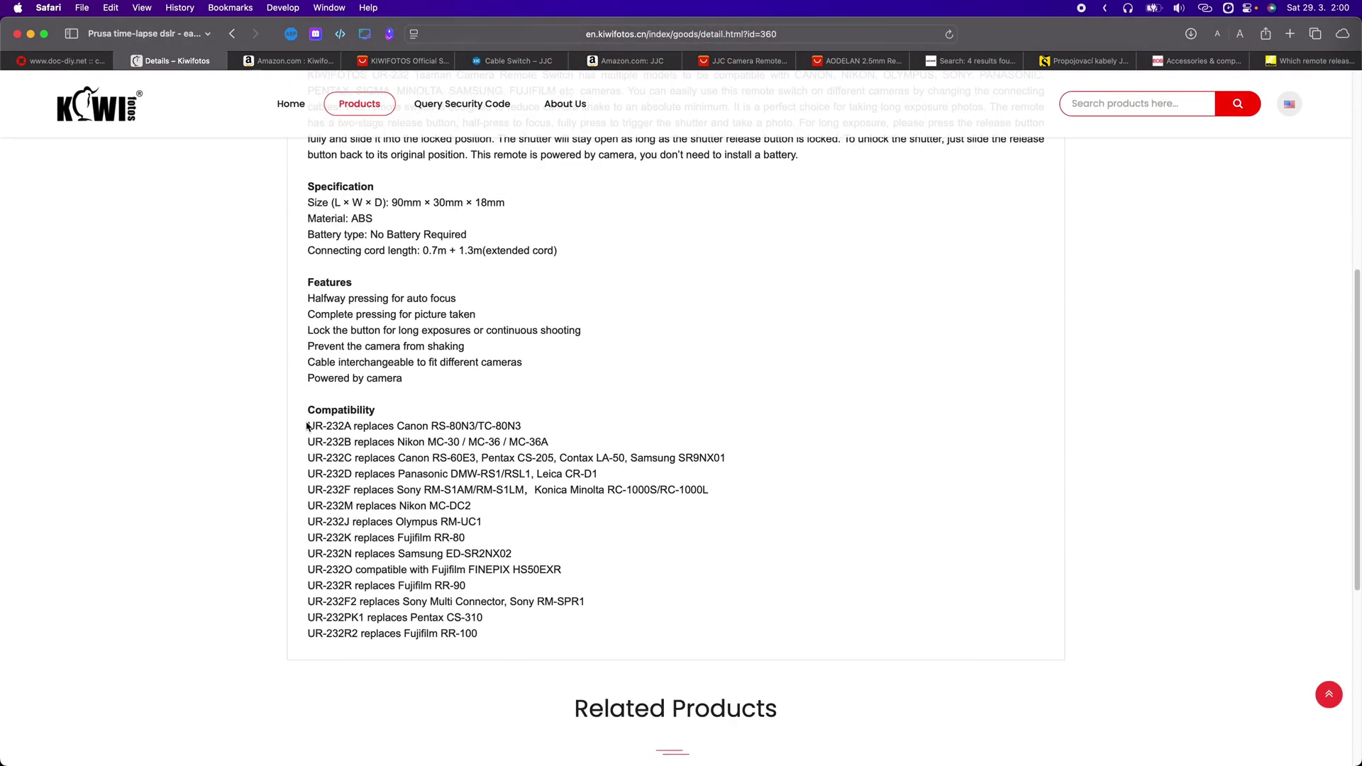
pyautogui.moveTo(338, 436)
pyautogui.mouseDown()
pyautogui.moveTo(523, 565)
pyautogui.moveTo(527, 630)
pyautogui.mouseUp()
pyautogui.click(522, 644)
# Check the KIWIFOTOS AliExpress store, then read the Amazon MC-30 cord's Nikon compatibility lines
pyautogui.hotkey('ctrl', 'Tab')
pyautogui.hotkey('ctrl', 'Tab')
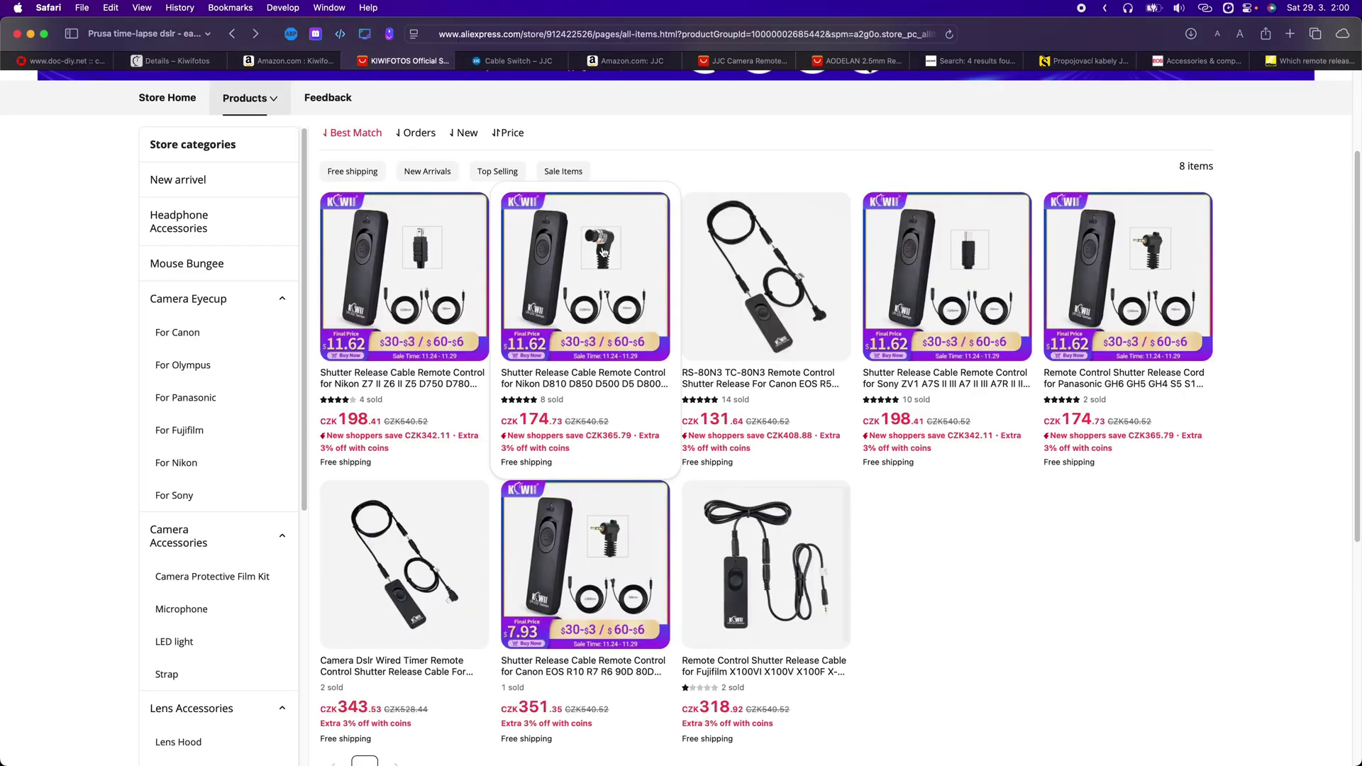
pyautogui.hotkey('ctrl', 'shift', 'Tab')
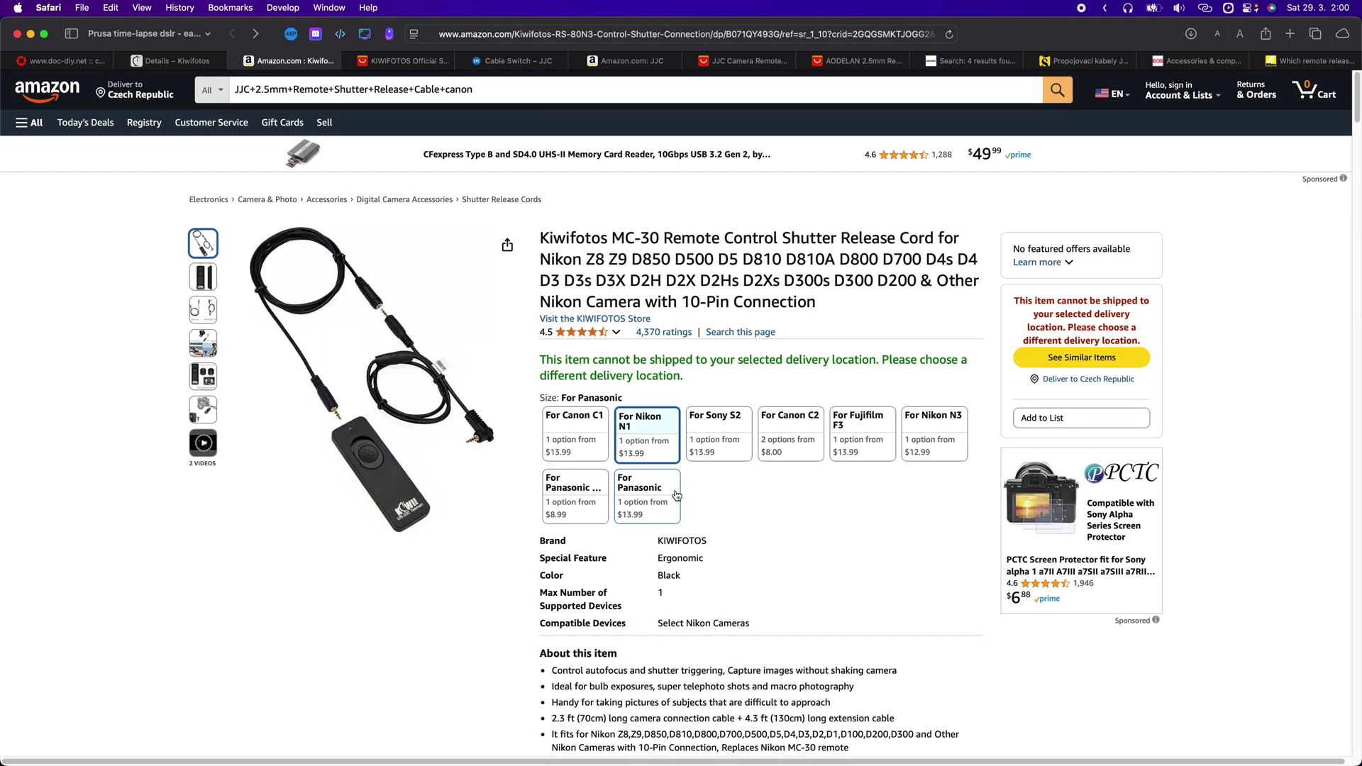
pyautogui.scroll(-20, 676, 495)
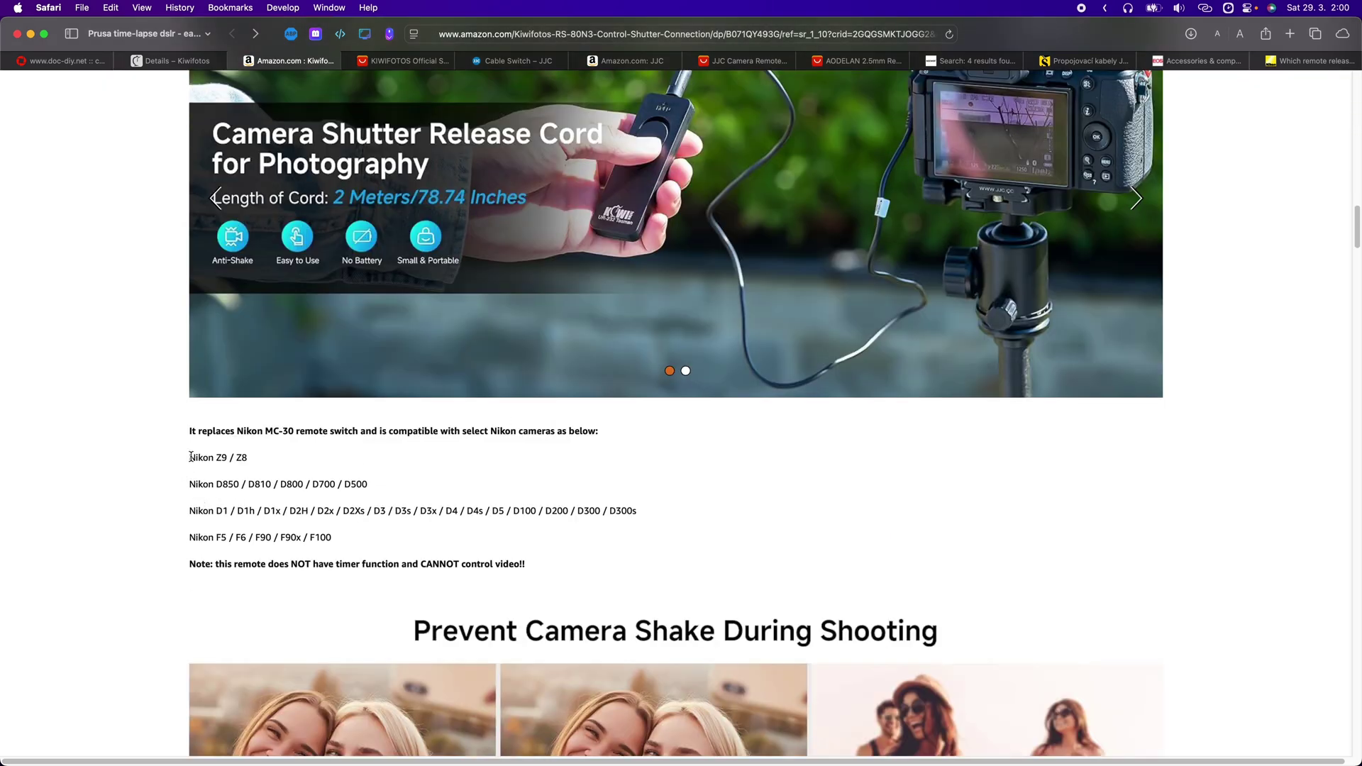
pyautogui.moveTo(190, 457)
pyautogui.mouseDown()
pyautogui.moveTo(368, 530)
pyautogui.moveTo(390, 554)
pyautogui.mouseUp()
pyautogui.click(401, 557)
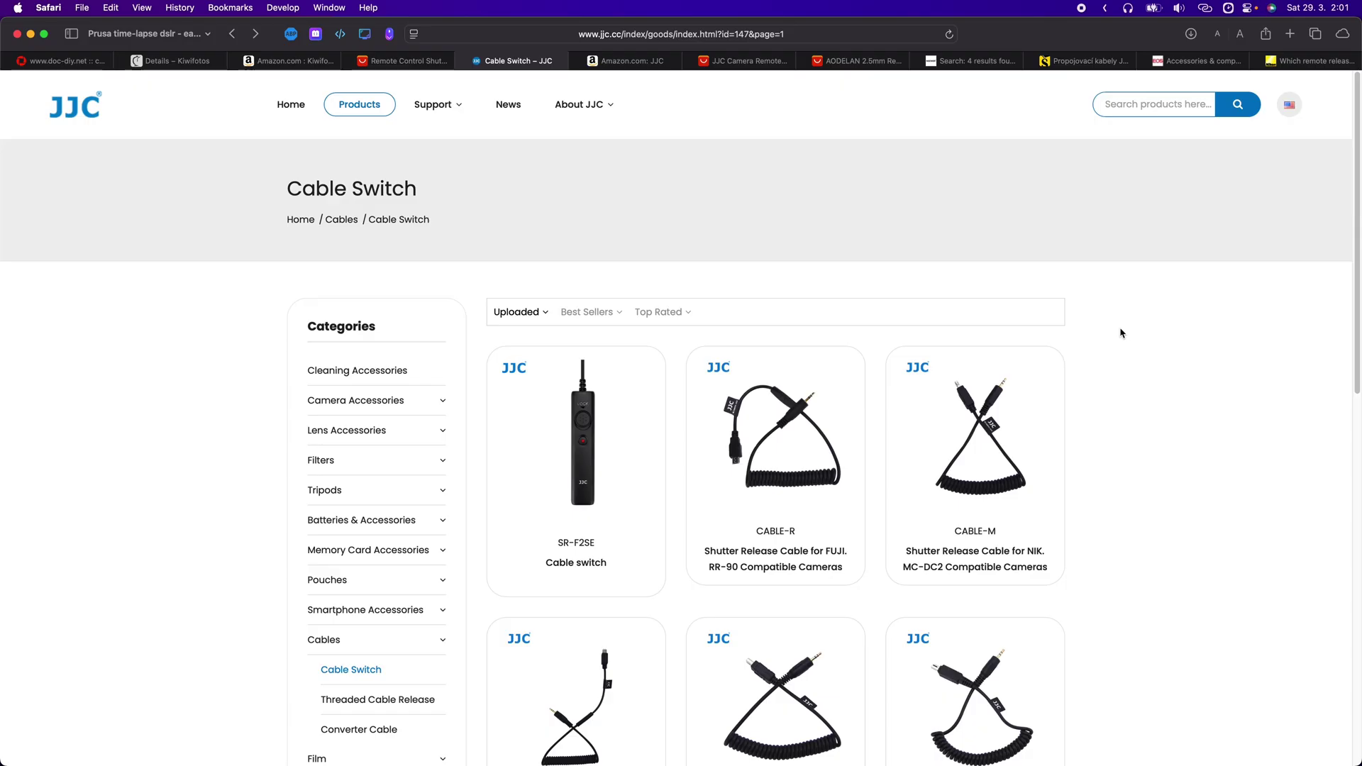
# Browse the JJC cable switches and Amazon JJC results, then view another connector variant on AliExpress
pyautogui.scroll(-3, 1121, 333)
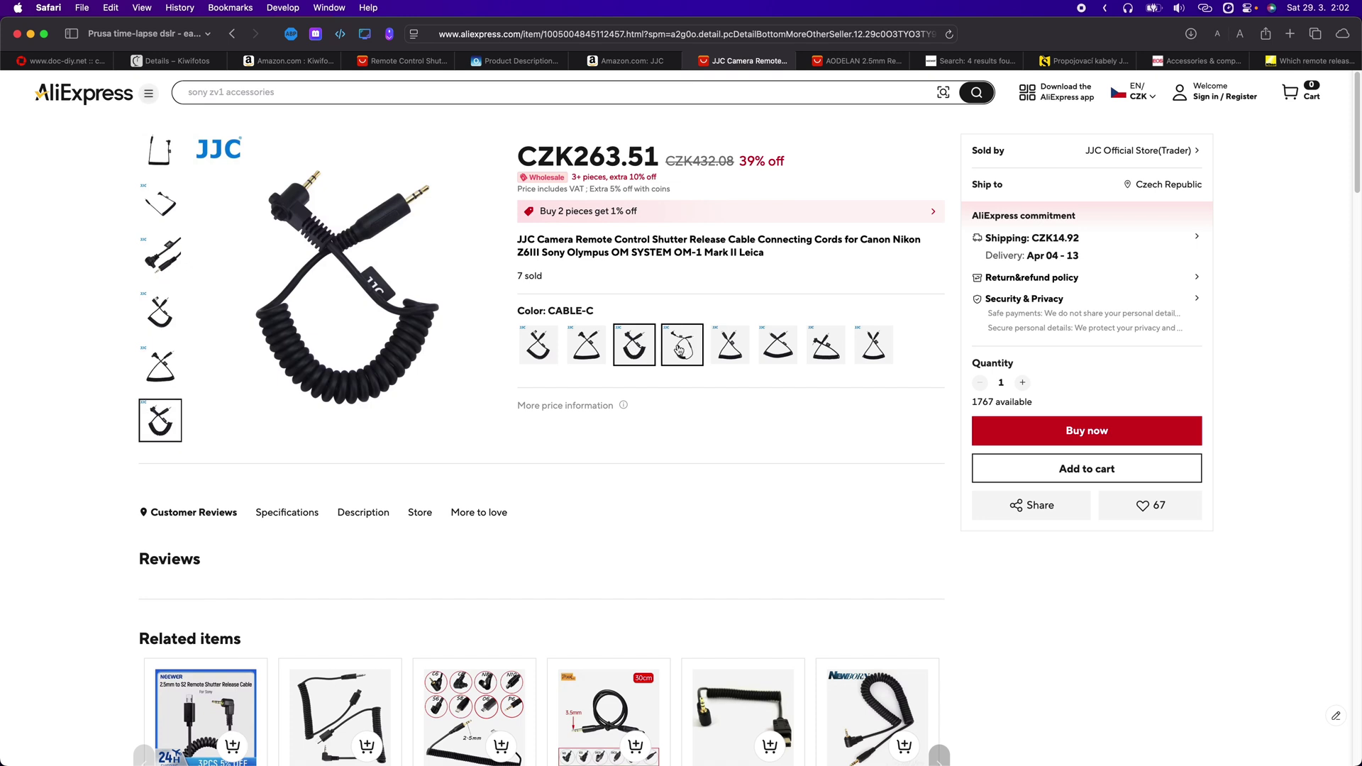
pyautogui.hotkey('ctrl', 'Tab')
pyautogui.hotkey('ctrl', 'Tab')
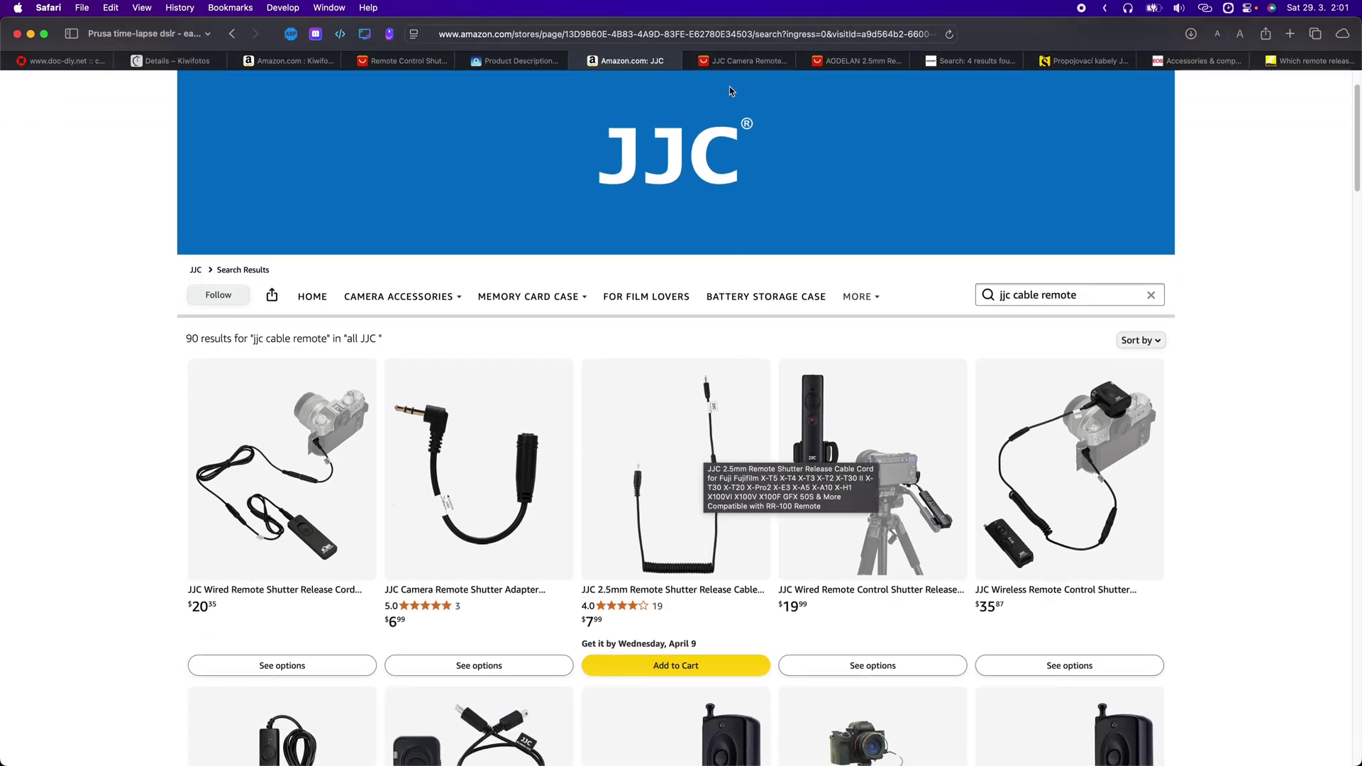
pyautogui.click(745, 61)
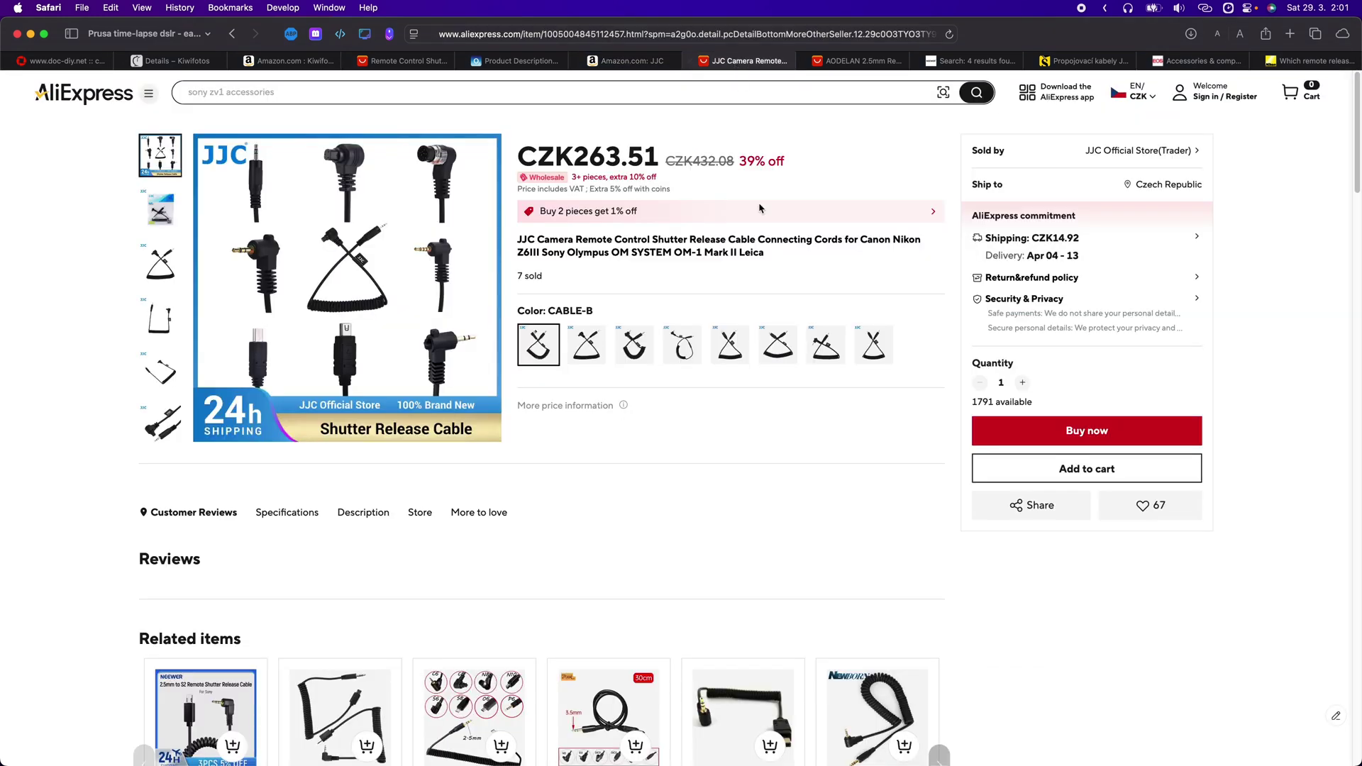
pyautogui.click(587, 348)
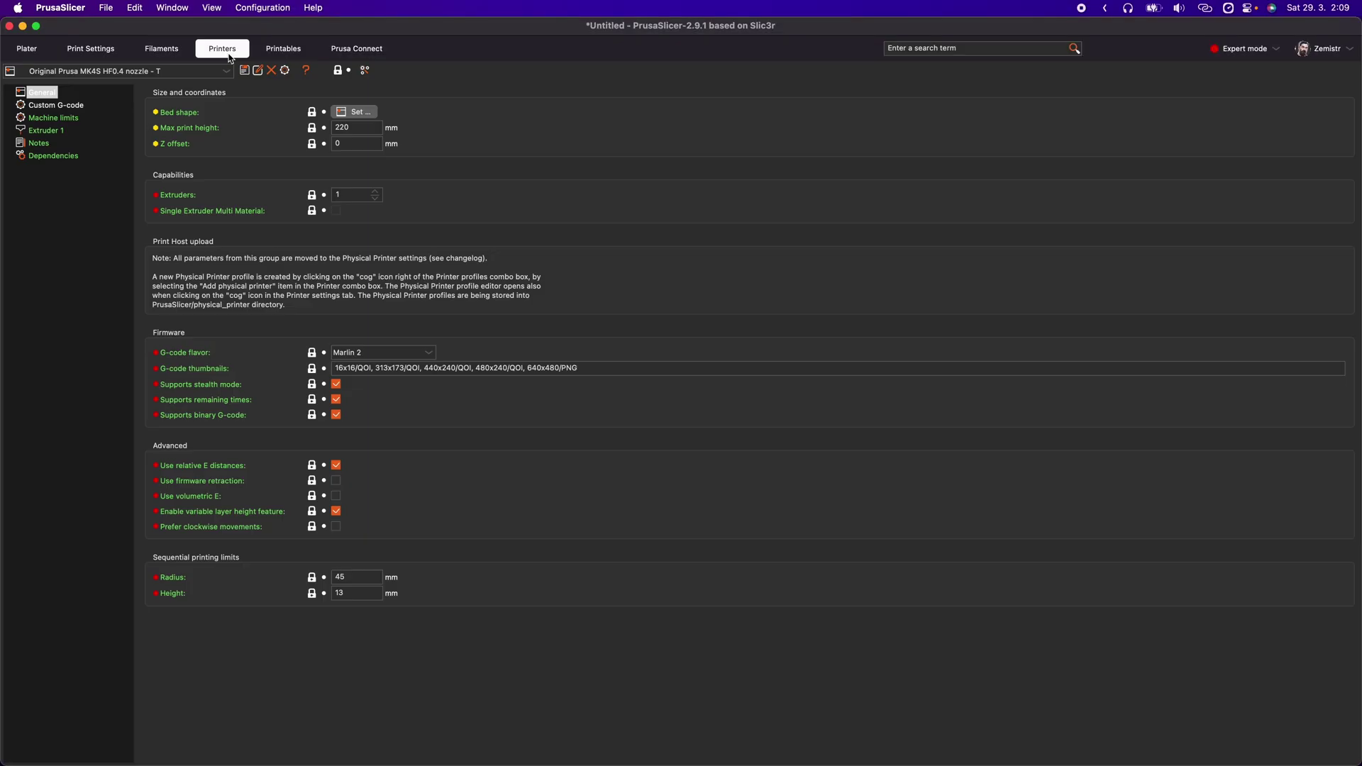
# Show the printer's Custom G-code page and its Template Custom G-code time-lapse block
pyautogui.click(83, 106)
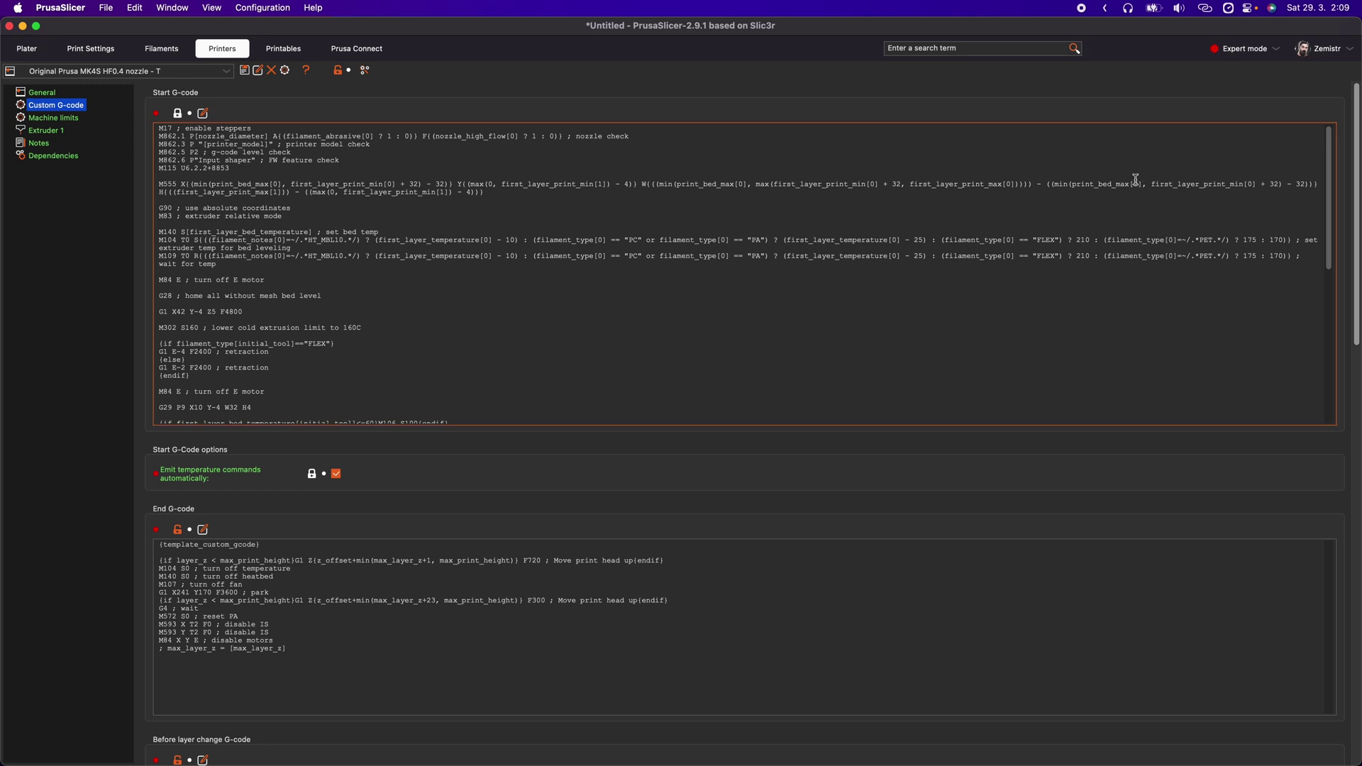
pyautogui.moveTo(1354, 176); pyautogui.dragTo(1345, 621)
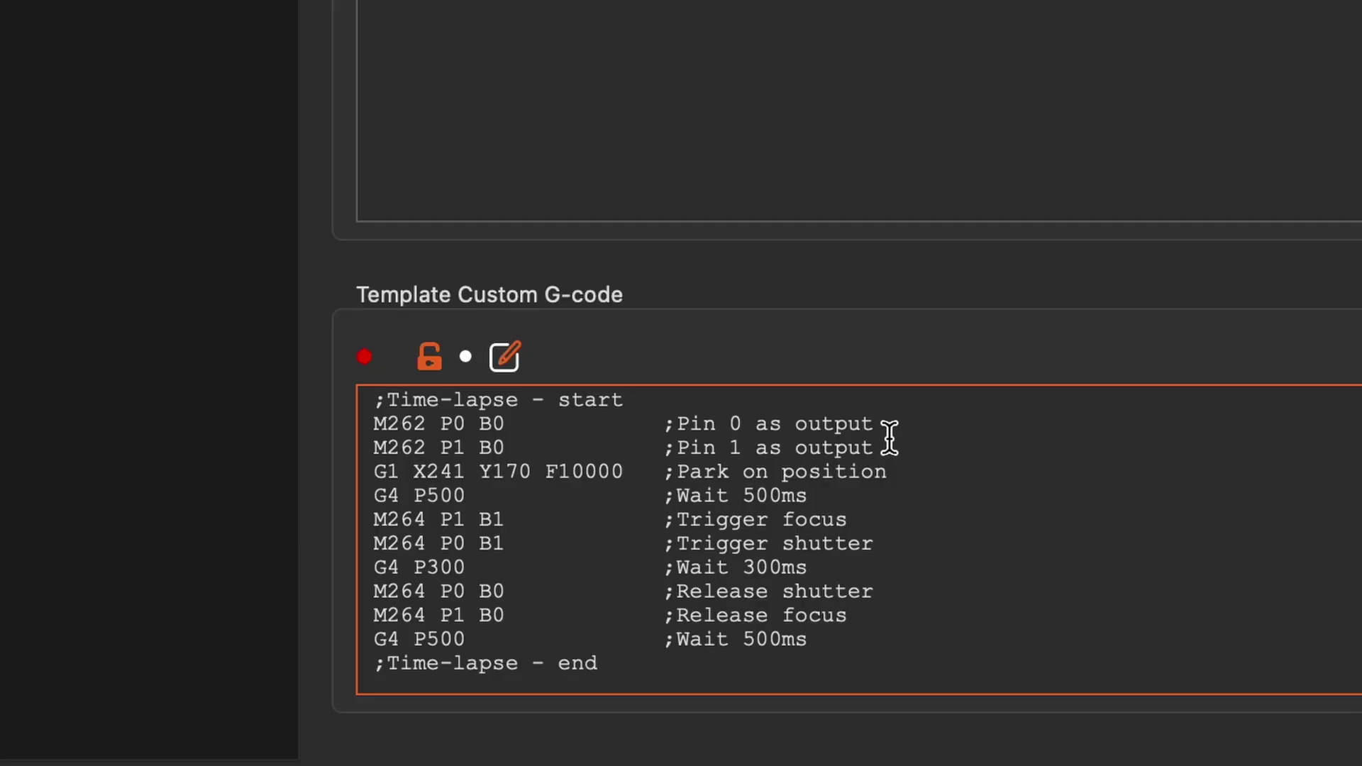
pyautogui.moveTo(889, 441)
pyautogui.mouseDown()
pyautogui.moveTo(593, 440)
pyautogui.moveTo(292, 418)
pyautogui.mouseUp()
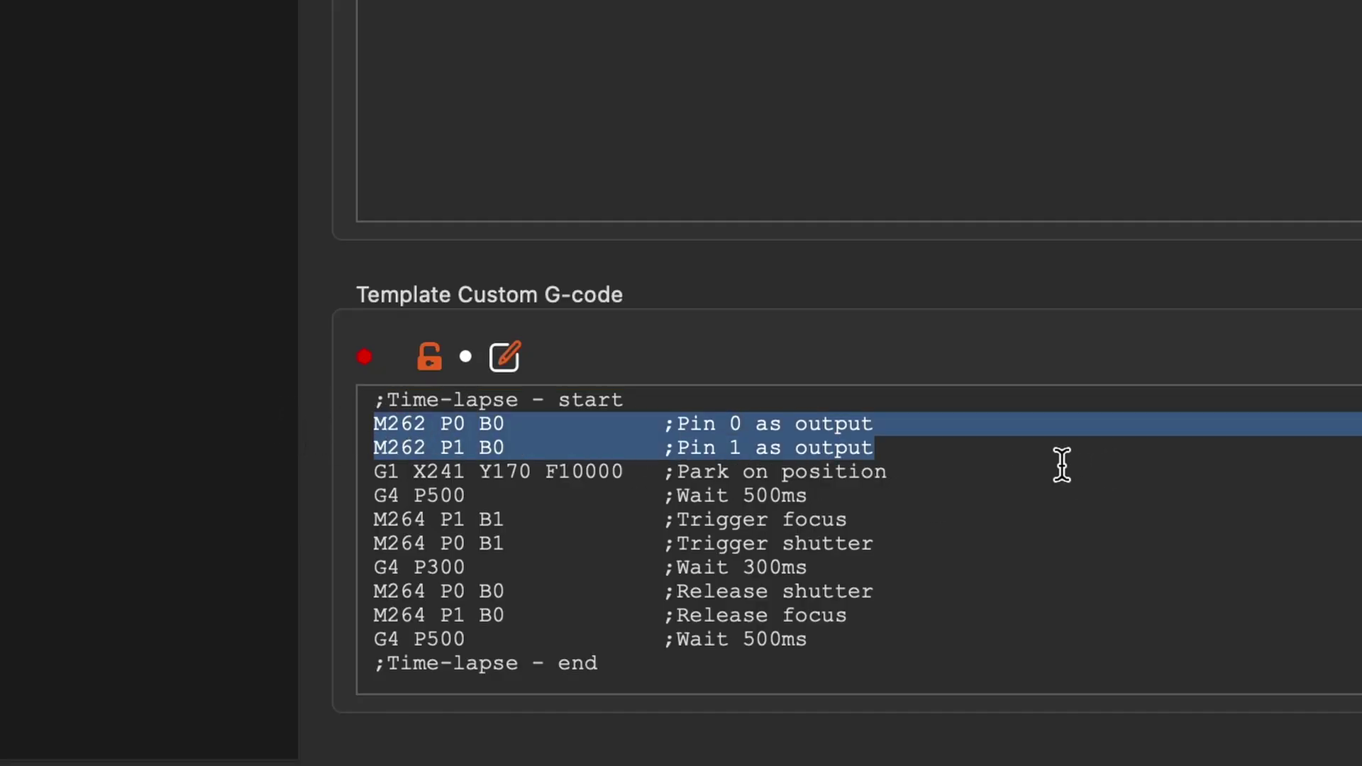
pyautogui.moveTo(1001, 474); pyautogui.dragTo(374, 467)
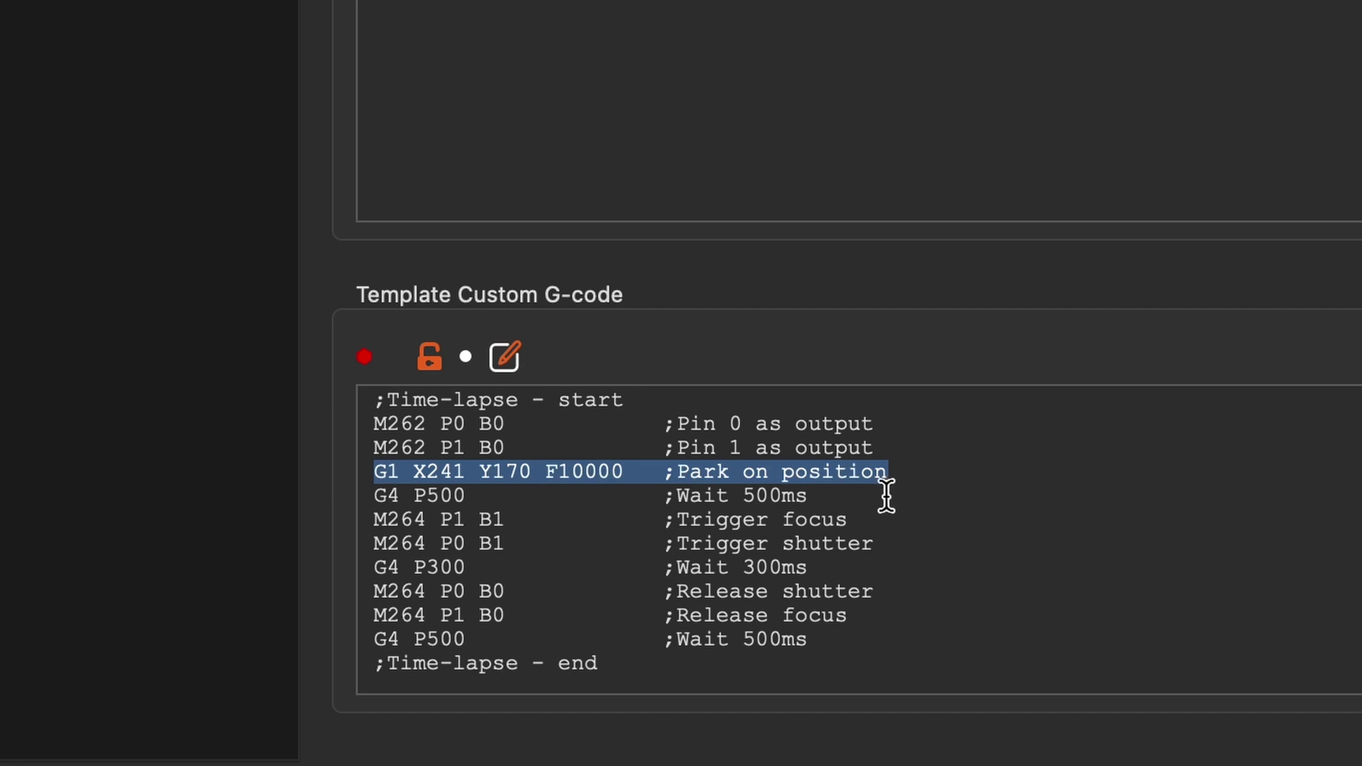
pyautogui.moveTo(809, 495); pyautogui.dragTo(369, 496)
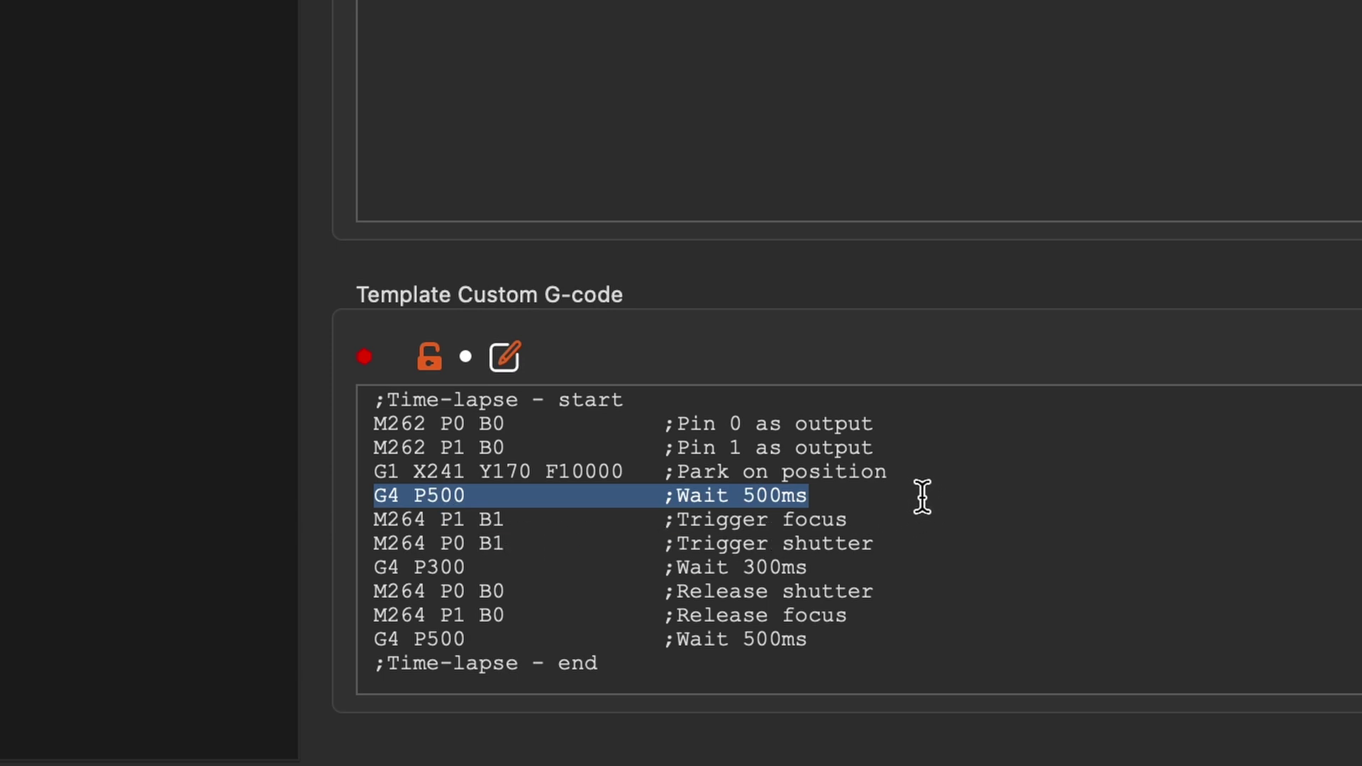
pyautogui.moveTo(848, 520); pyautogui.dragTo(371, 525)
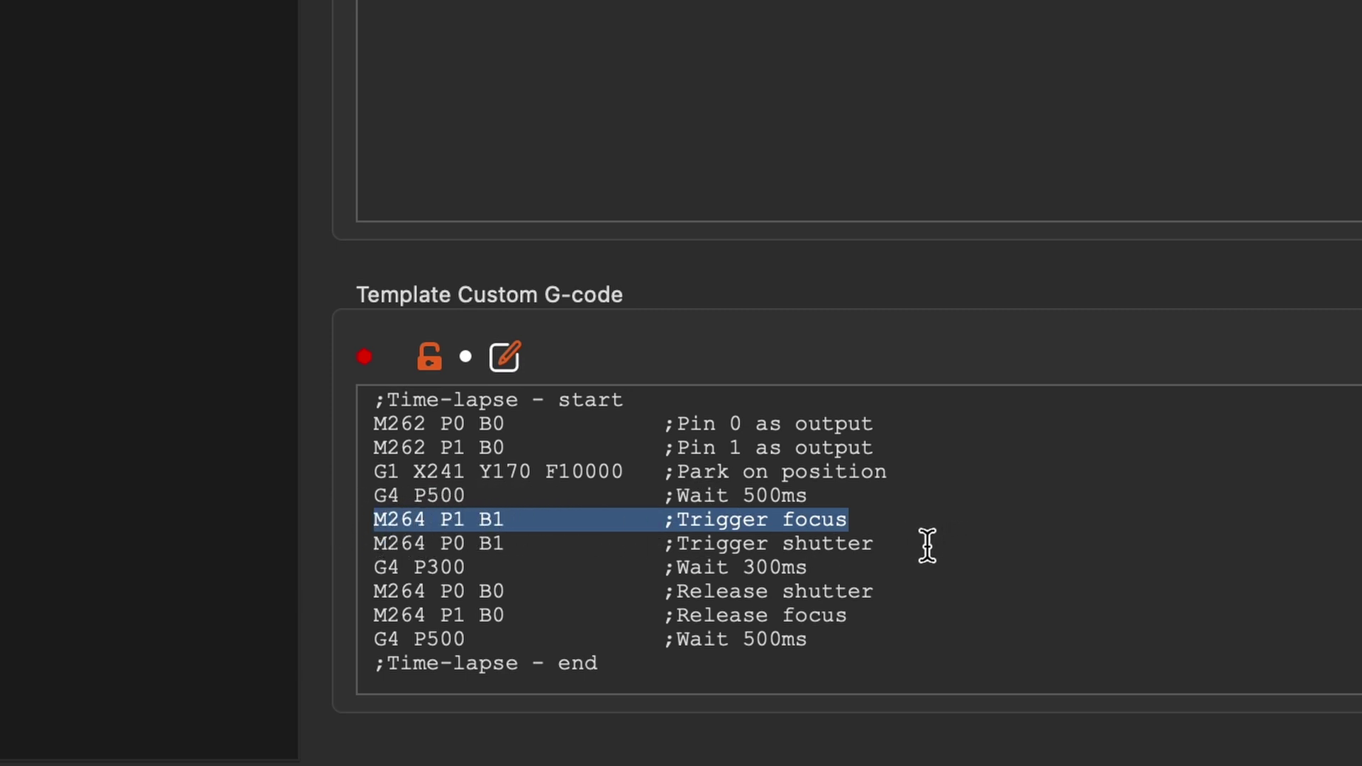
pyautogui.moveTo(875, 544)
pyautogui.mouseDown()
pyautogui.moveTo(395, 533)
pyautogui.moveTo(343, 546)
pyautogui.mouseUp()
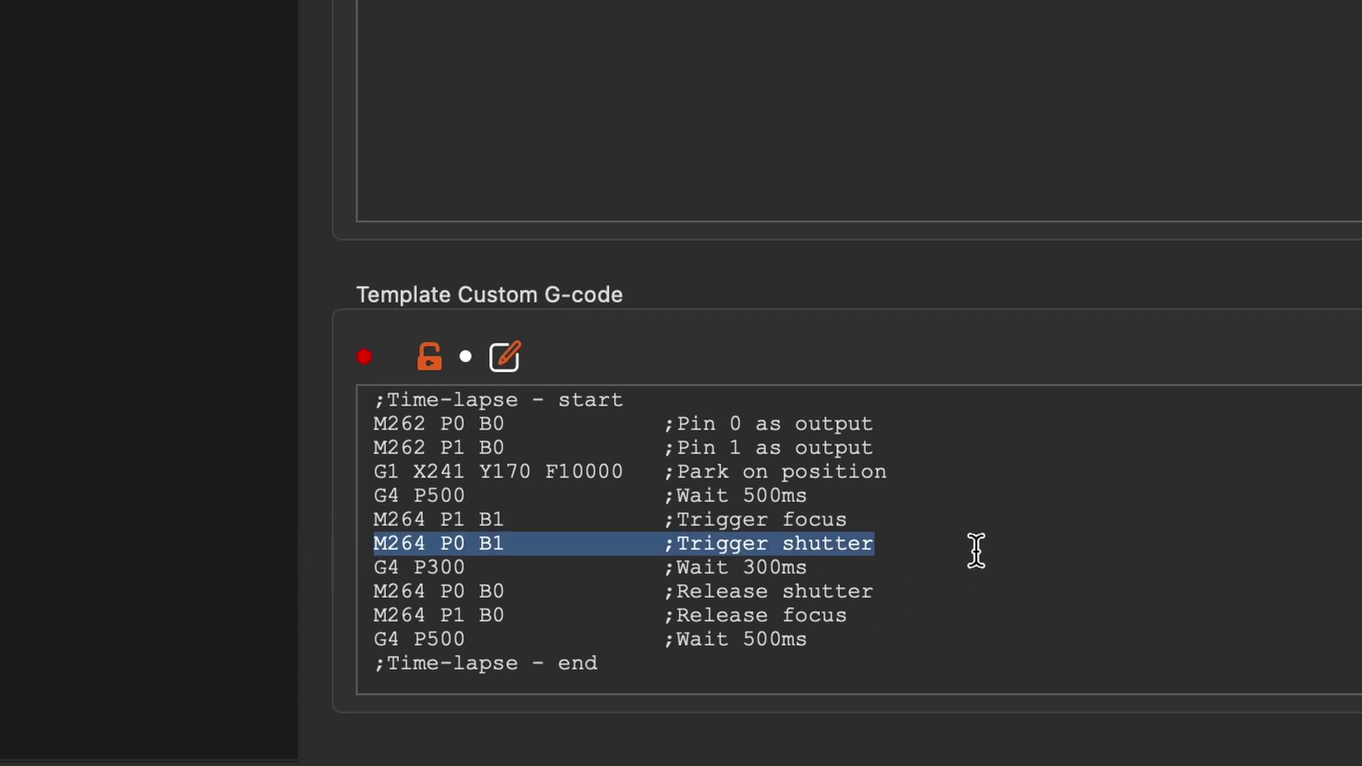
pyautogui.moveTo(937, 563)
pyautogui.mouseDown()
pyautogui.moveTo(618, 554)
pyautogui.moveTo(353, 556)
pyautogui.moveTo(355, 567)
pyautogui.mouseUp()
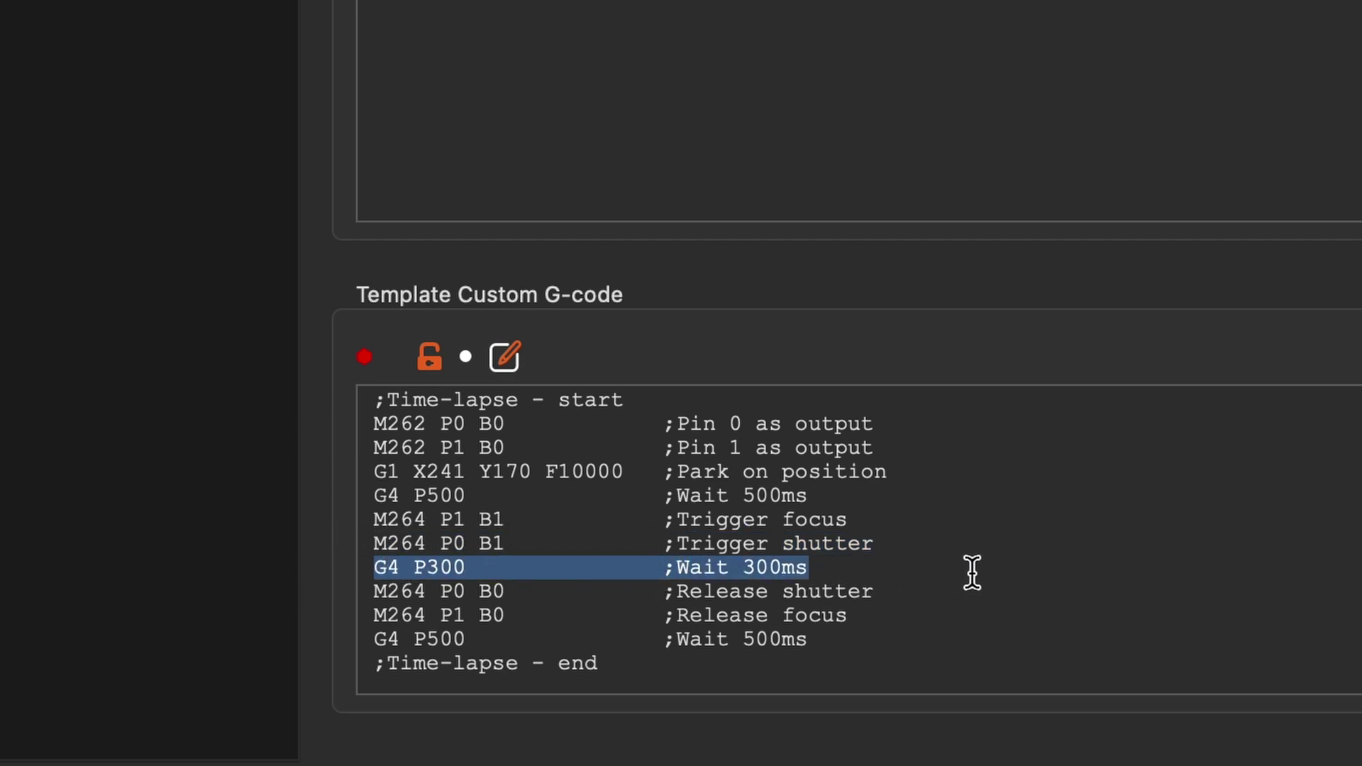
pyautogui.moveTo(884, 612)
pyautogui.mouseDown()
pyautogui.moveTo(447, 584)
pyautogui.moveTo(376, 595)
pyautogui.mouseUp()
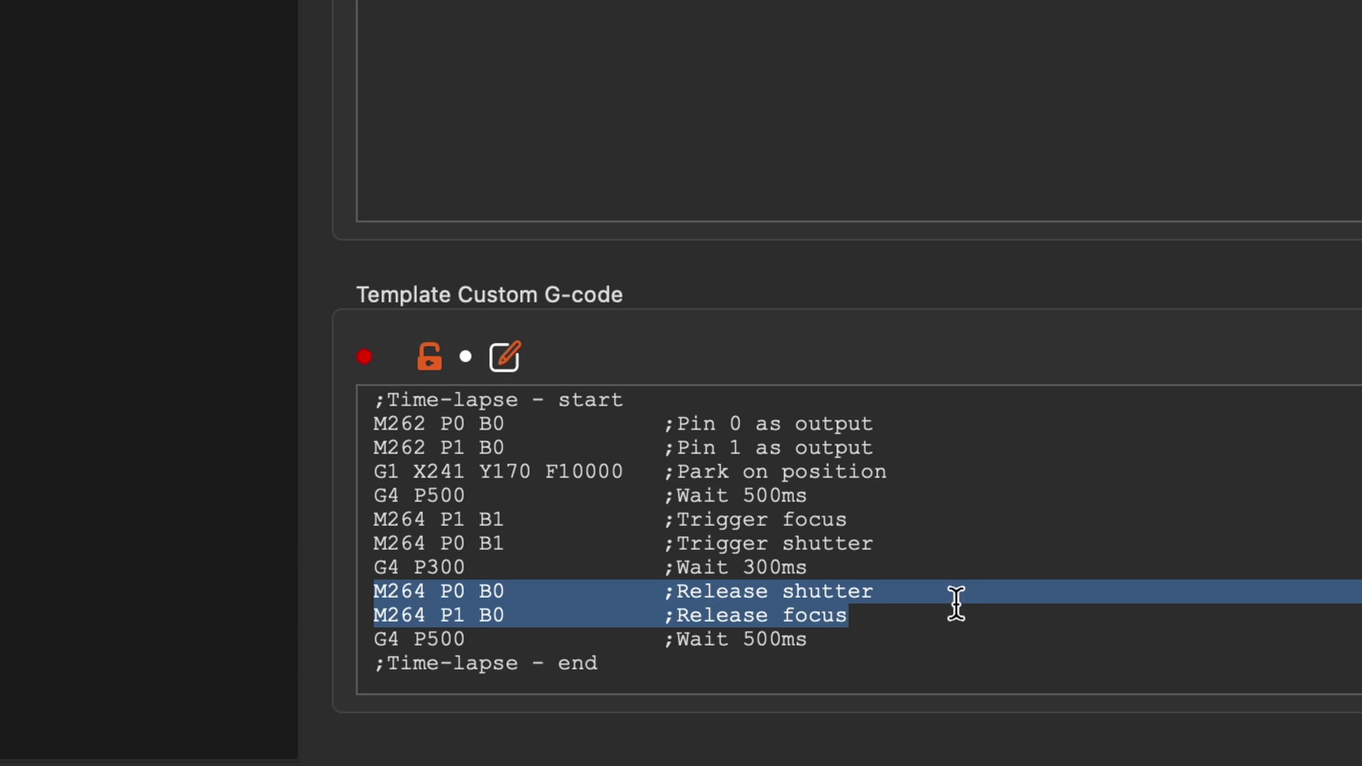
pyautogui.moveTo(810, 640); pyautogui.dragTo(376, 642)
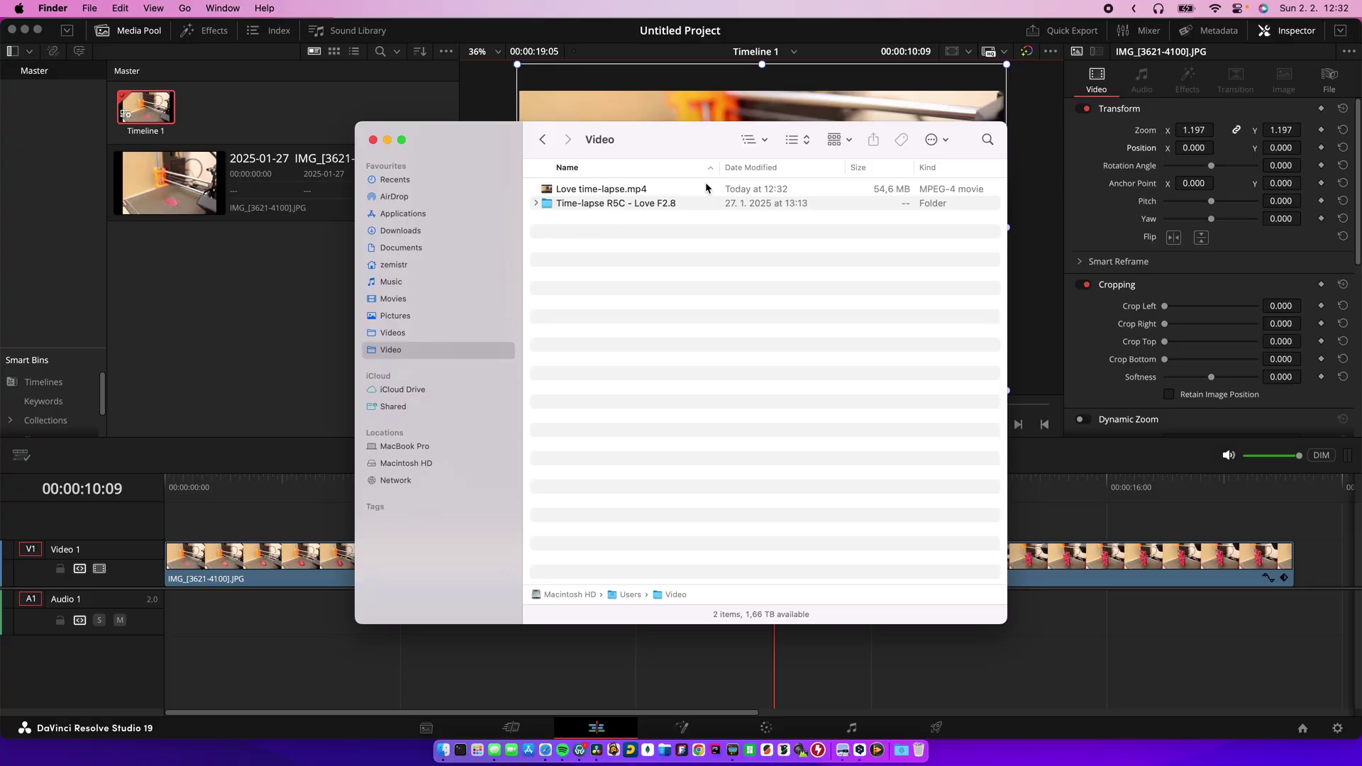
# Preview Love time-lapse.mp4 from the Video folder in Quick Look
pyautogui.click(706, 188)
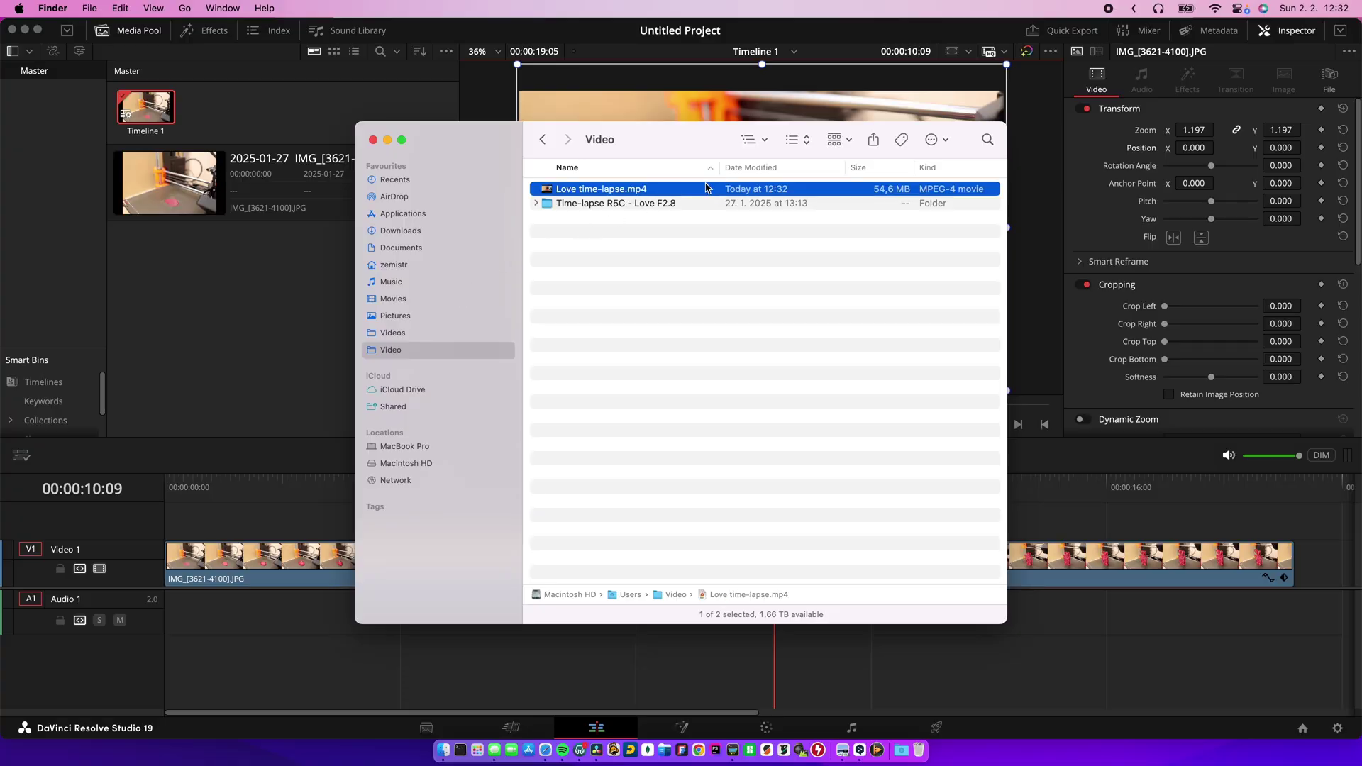
pyautogui.press('space')
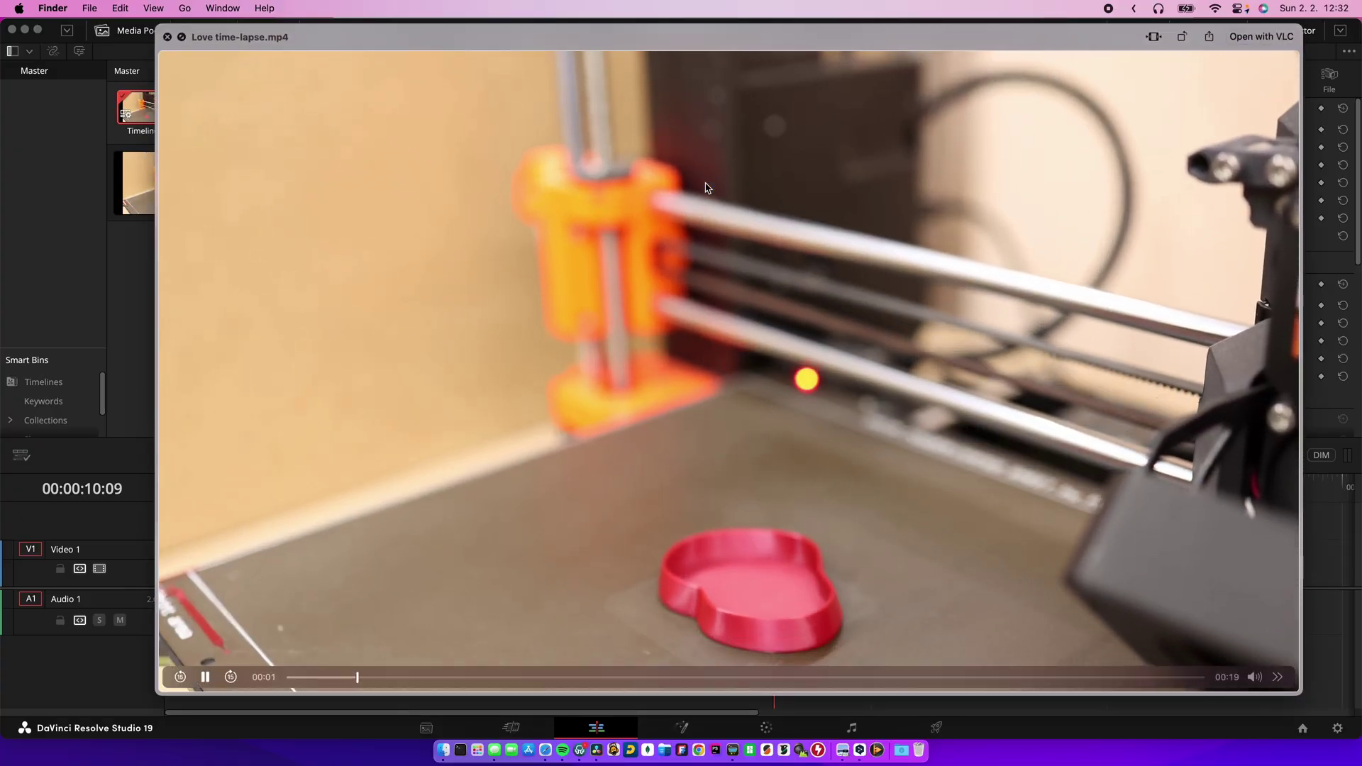